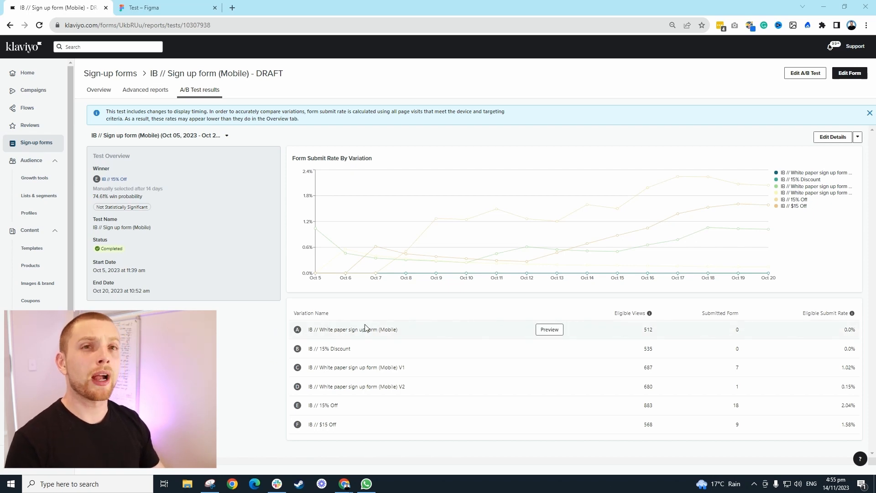
Step: Preview variation A, "IB // White paper sign up form (Mobile)", and return to the A/B test results
click(550, 330)
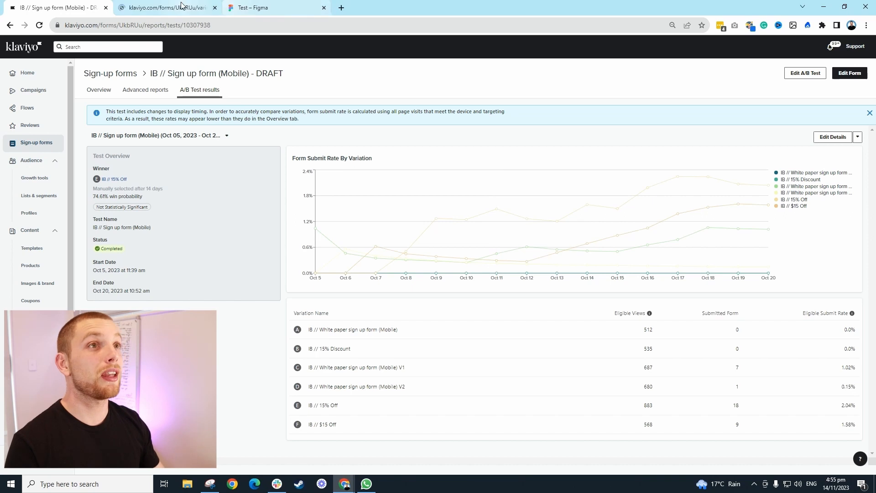
click(185, 7)
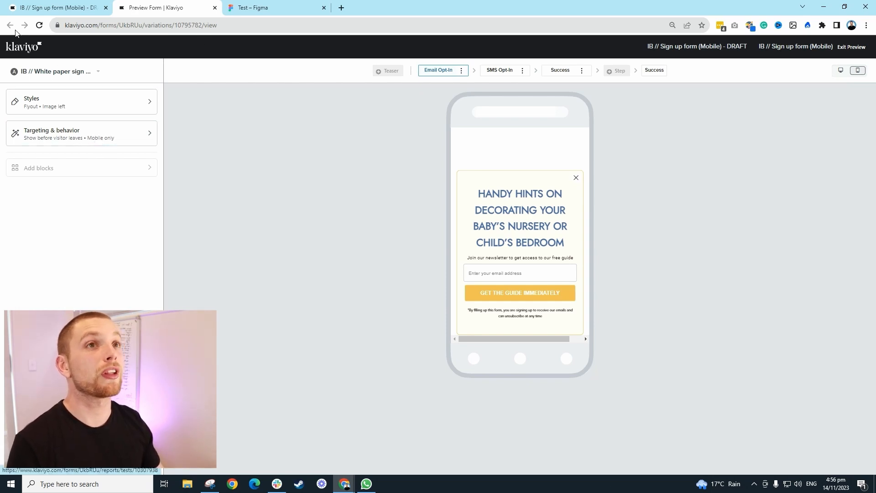
click(66, 11)
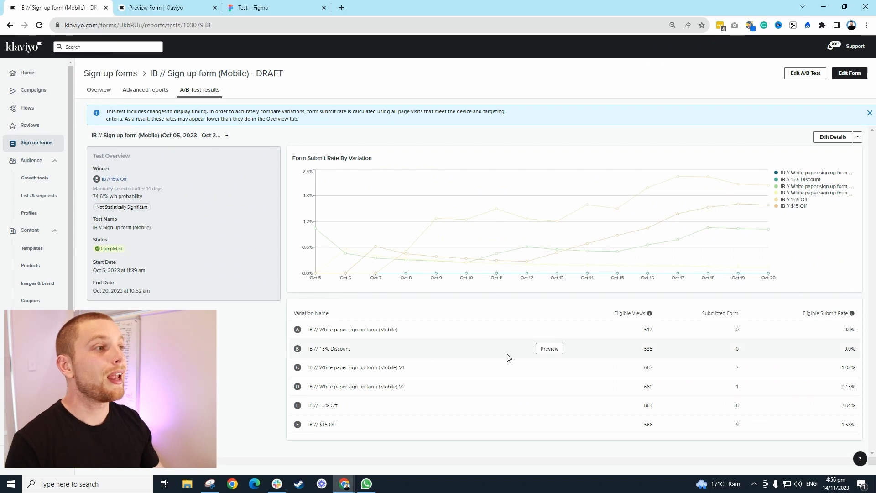
Step: Preview variation B, "IB // 15% Discount", in place of the earlier preview and return to the A/B test results
click(558, 350)
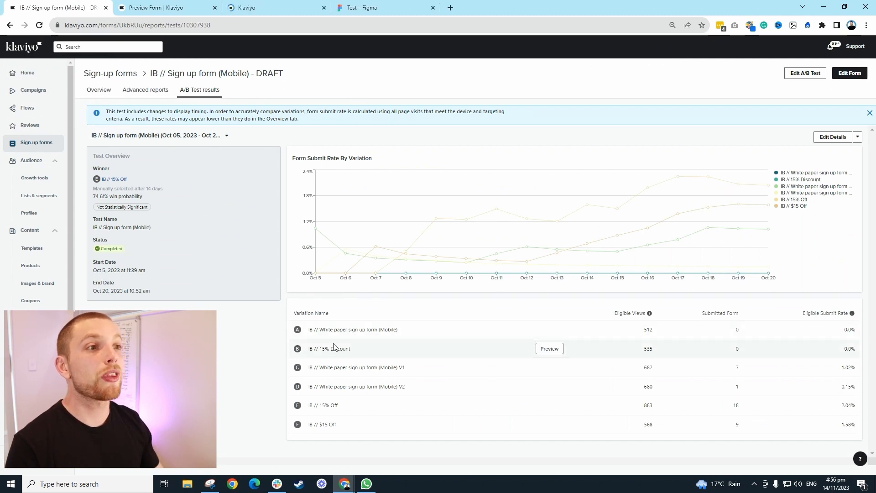
click(215, 8)
click(173, 8)
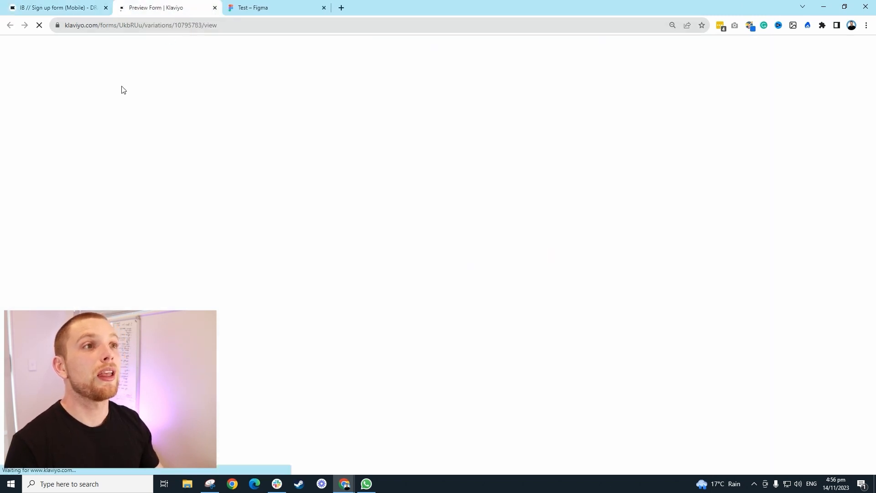
right_click(292, 221)
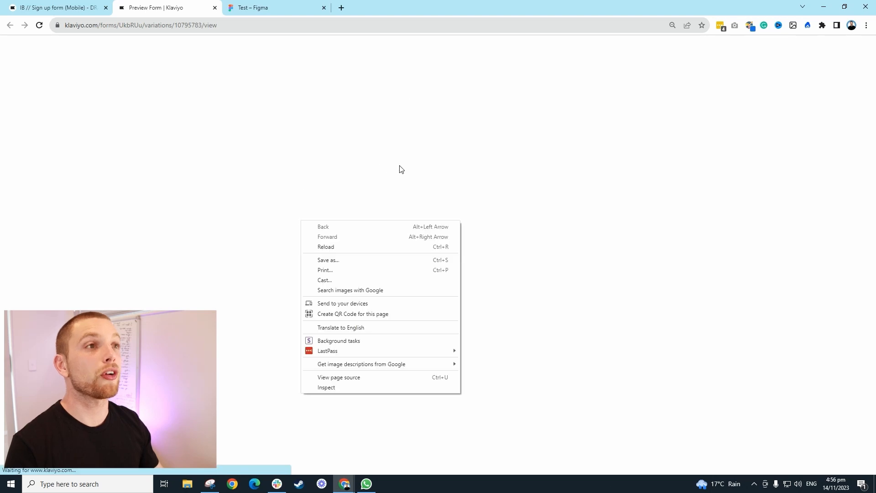
click(485, 163)
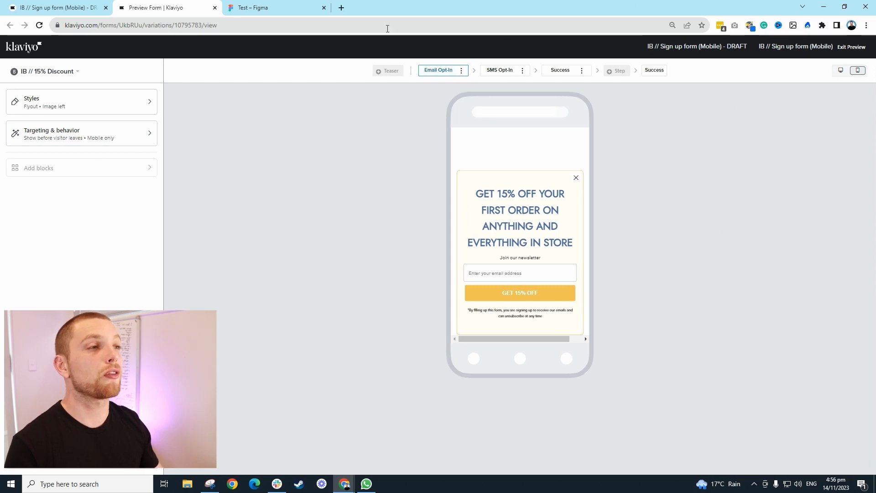
click(38, 7)
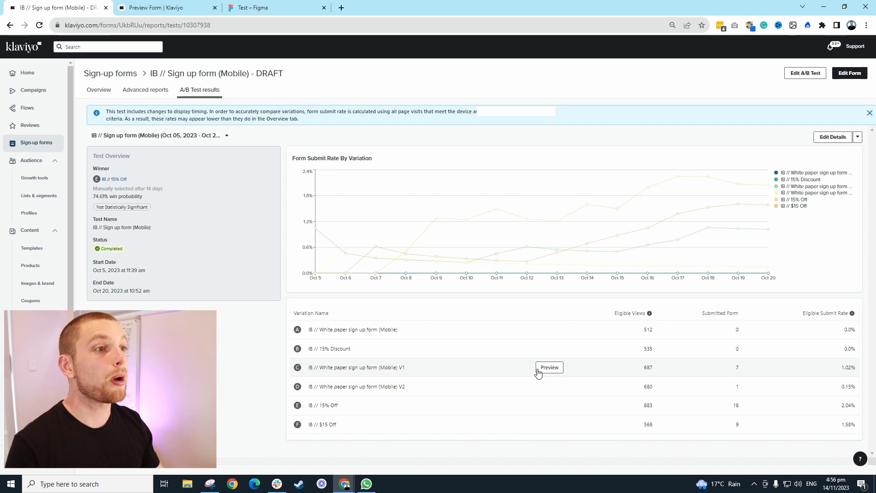
Step: Preview variation C, "IB // White paper sign up form (Mobile) V1", close the previous preview, and return to the test results
click(550, 368)
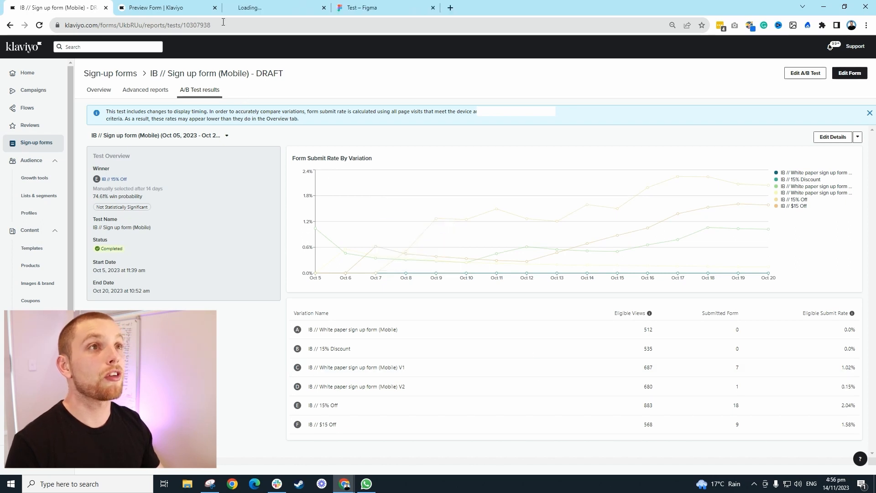
click(218, 12)
key(ctrl+w)
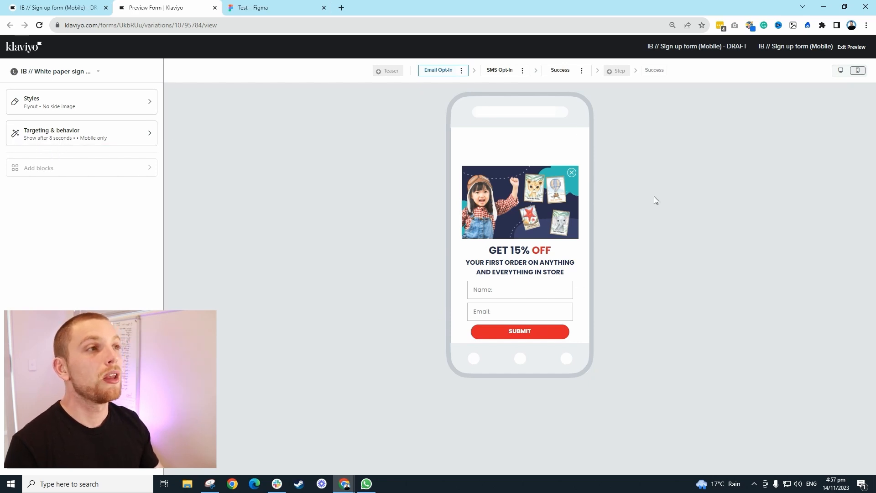
click(60, 8)
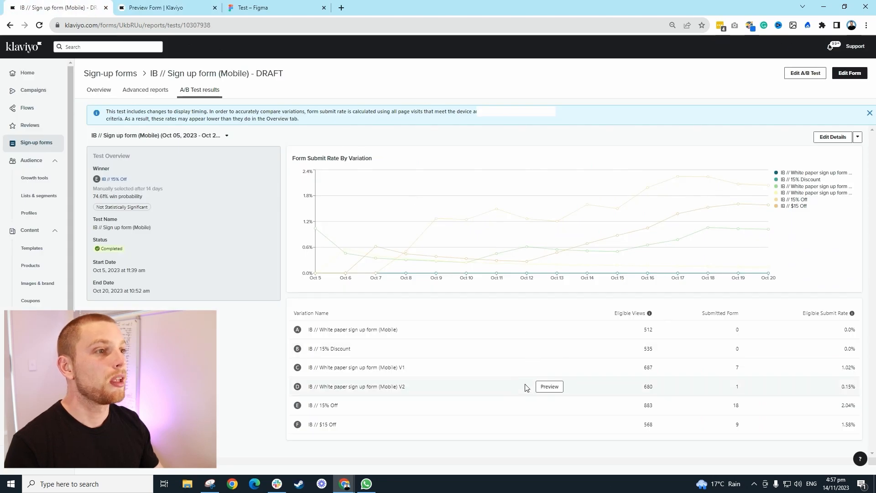
Step: Preview variation D, "IB // White paper sign up form (Mobile) V2", close the previous preview, and return to the test results
middle_click(550, 387)
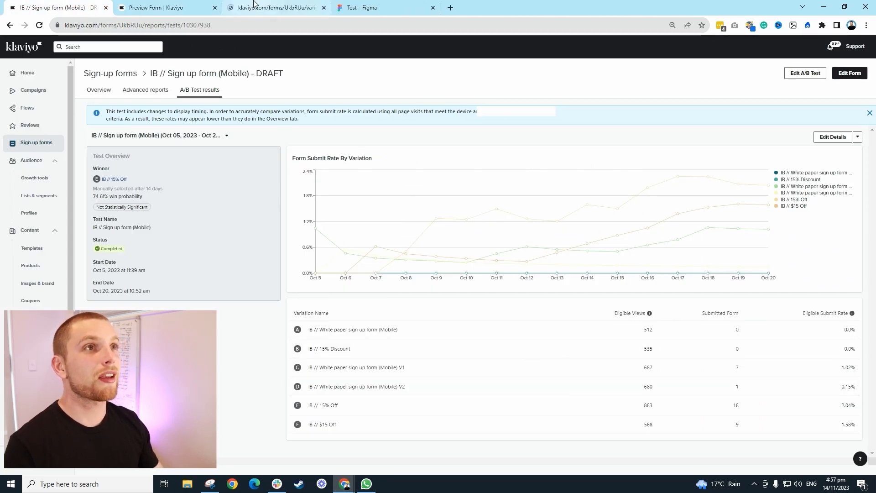
click(215, 7)
click(183, 7)
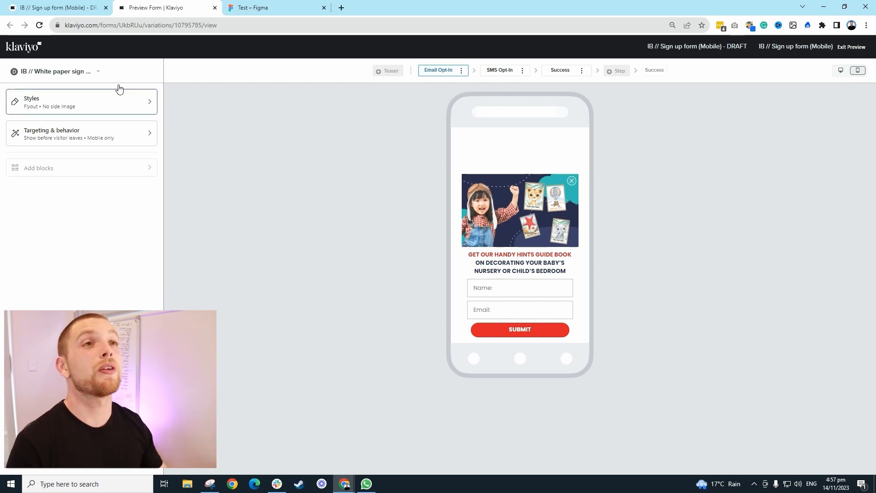
click(71, 10)
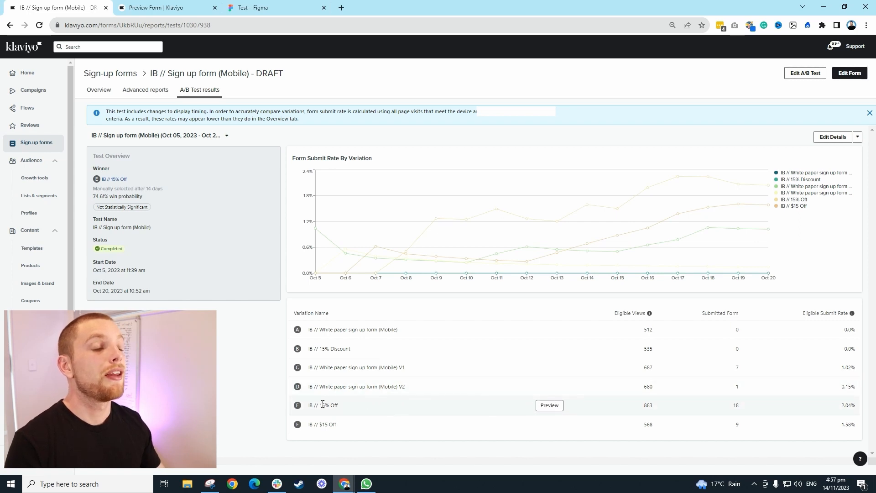
Step: Open previews of variations E "IB // 15% Off" and F "IB // $15 Off", view the 15% Off form, and return to the results
click(550, 405)
click(550, 329)
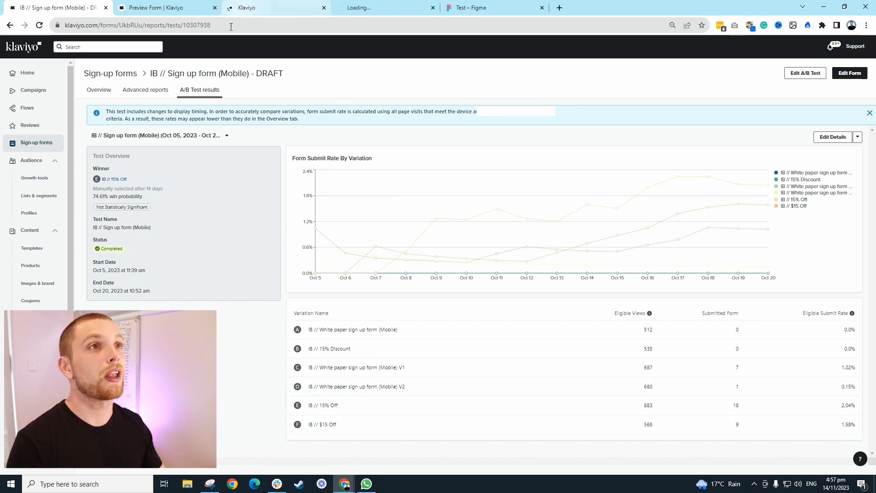
click(184, 8)
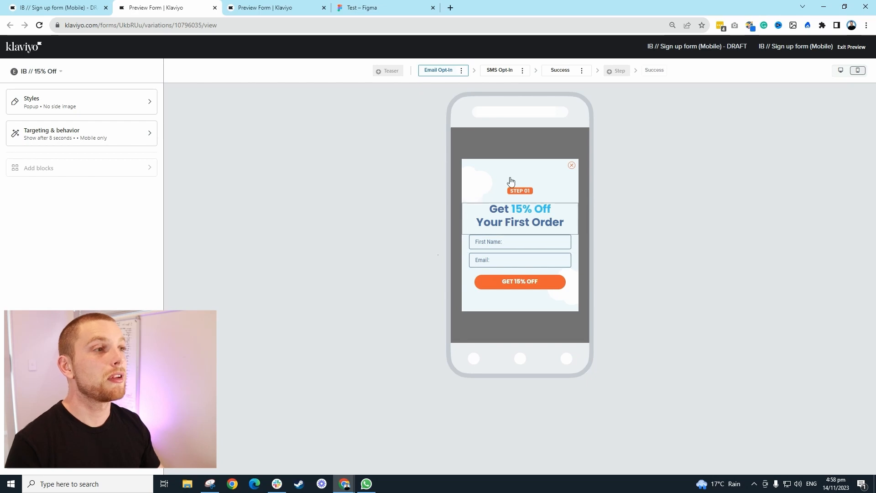
click(57, 8)
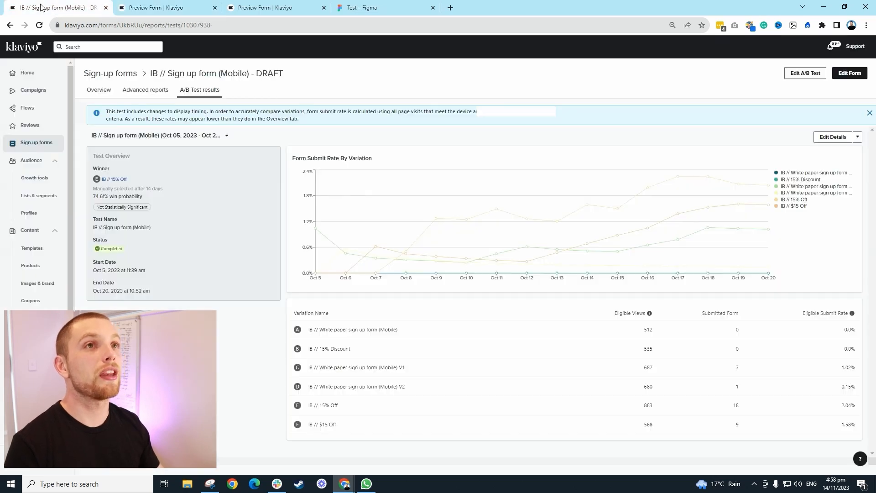
Step: Compare the 15% Off and $15 Off form previews with the A/B test results, and close both previews
click(170, 8)
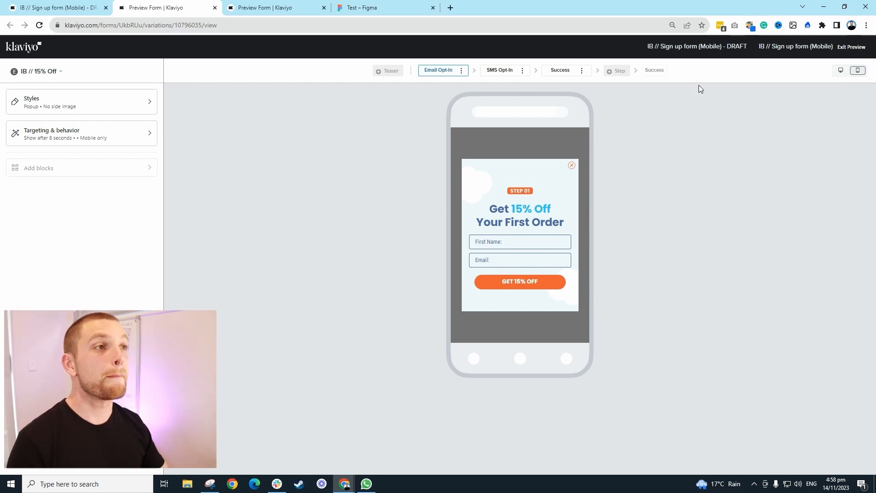
click(281, 9)
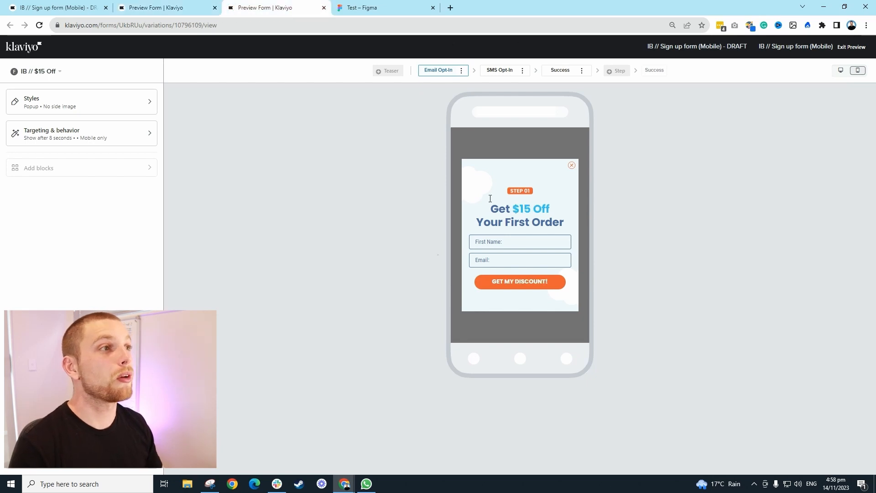
click(57, 8)
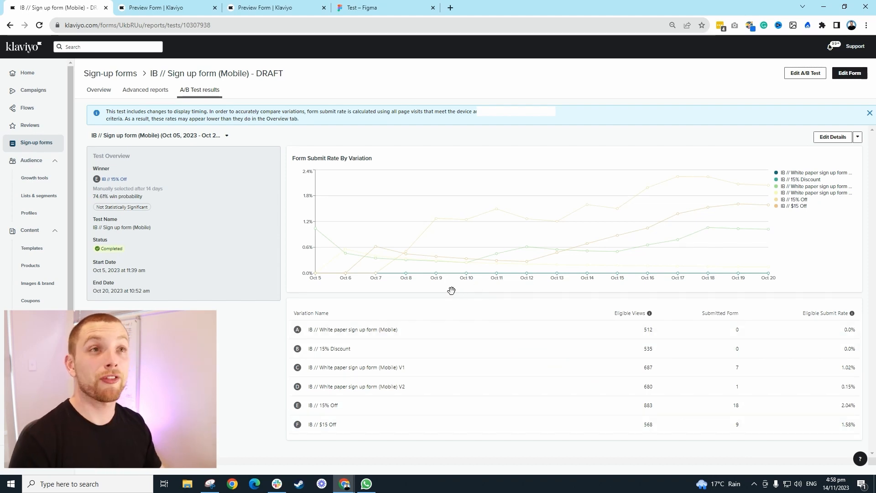
click(244, 7)
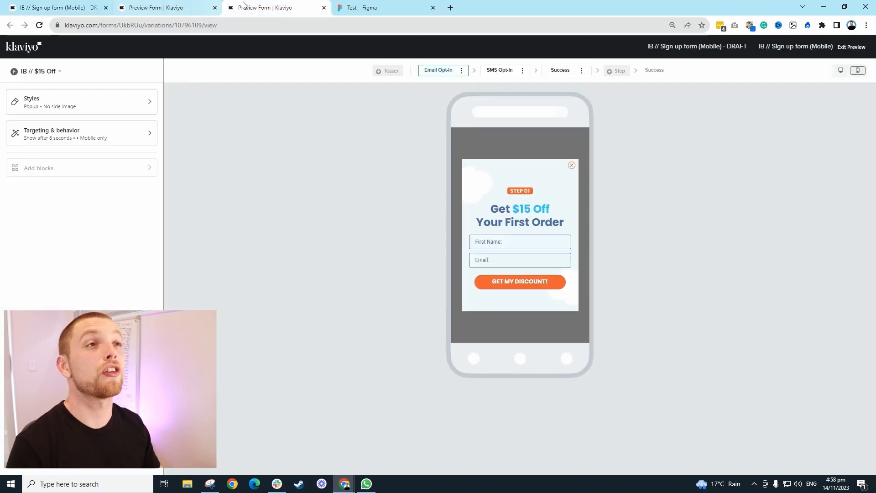
click(178, 8)
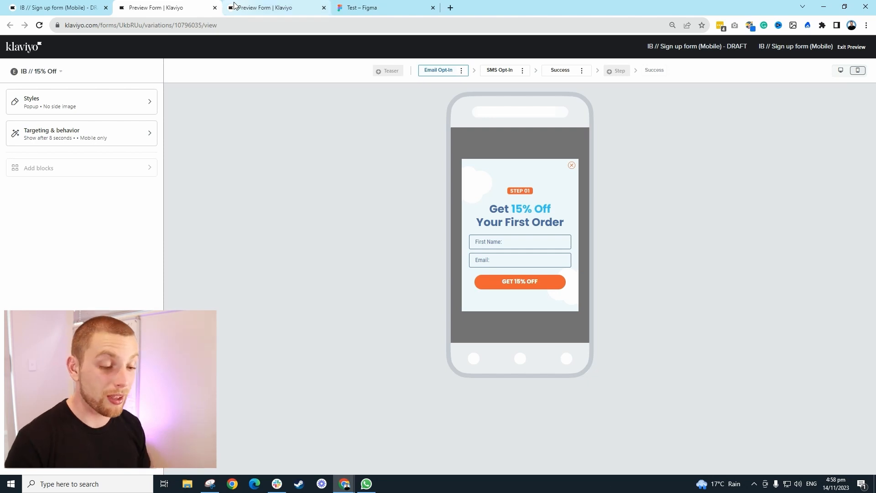
mouse_move(234, 6)
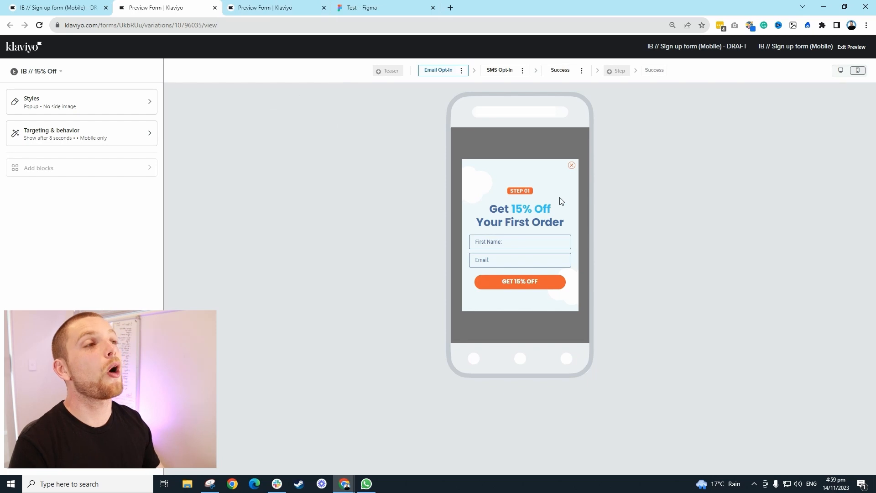
click(263, 9)
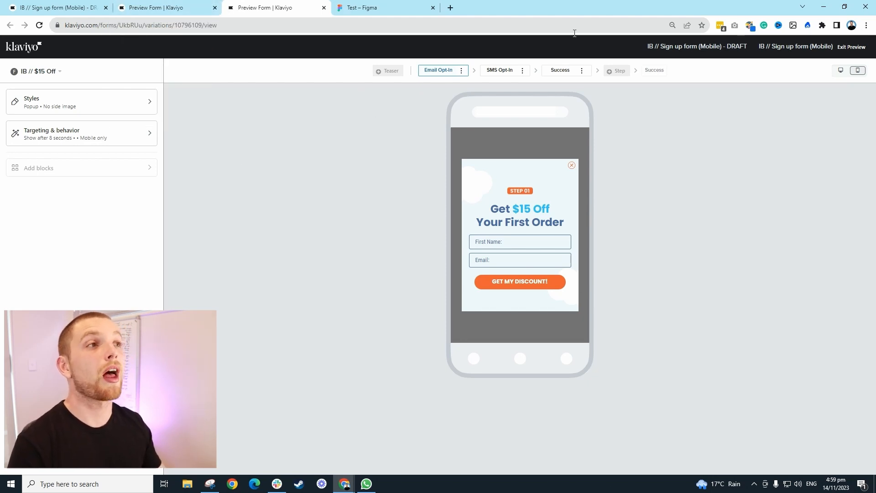
click(215, 8)
click(215, 8)
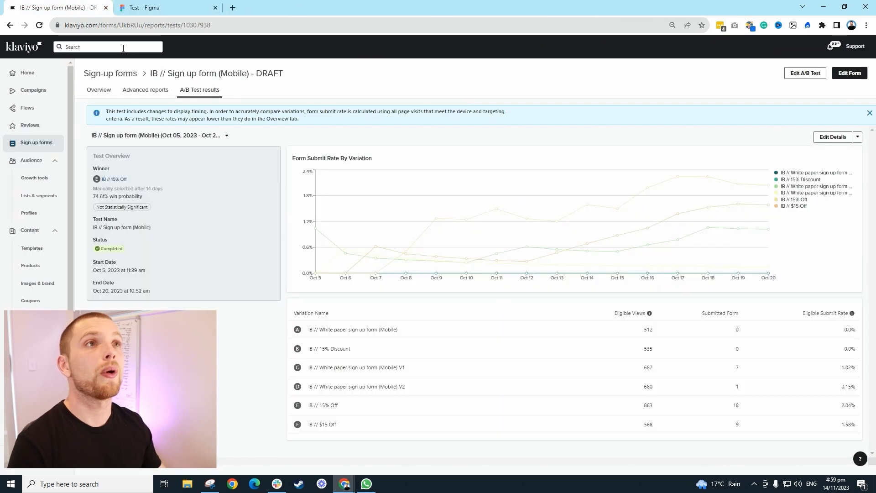
Step: Switch to the Figma file Test and examine the Step 1 desktop and mobile designs under "15% off (8 second delay)"
click(185, 4)
drag(592, 219, 497, 217)
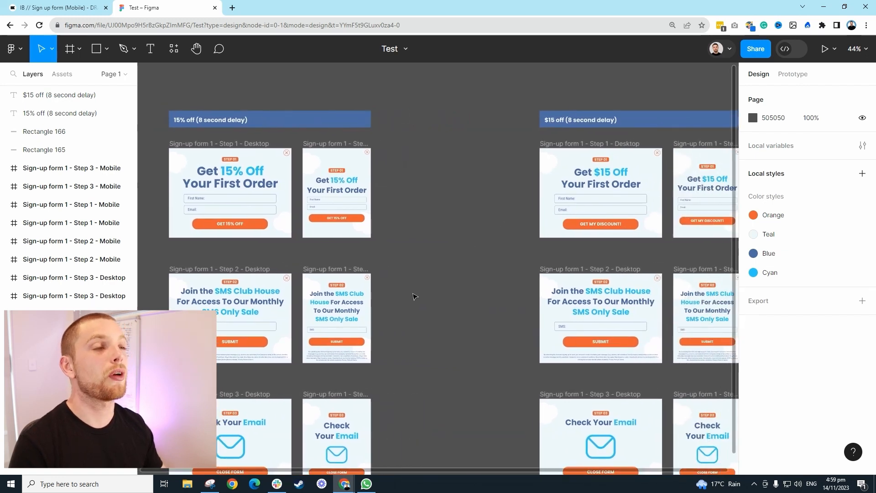
scroll(413, 296, down, 1)
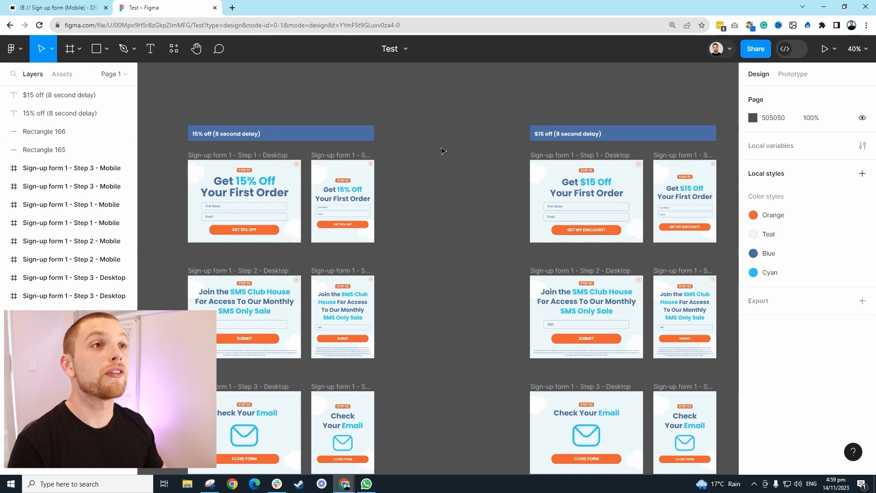
scroll(399, 182, left, 3)
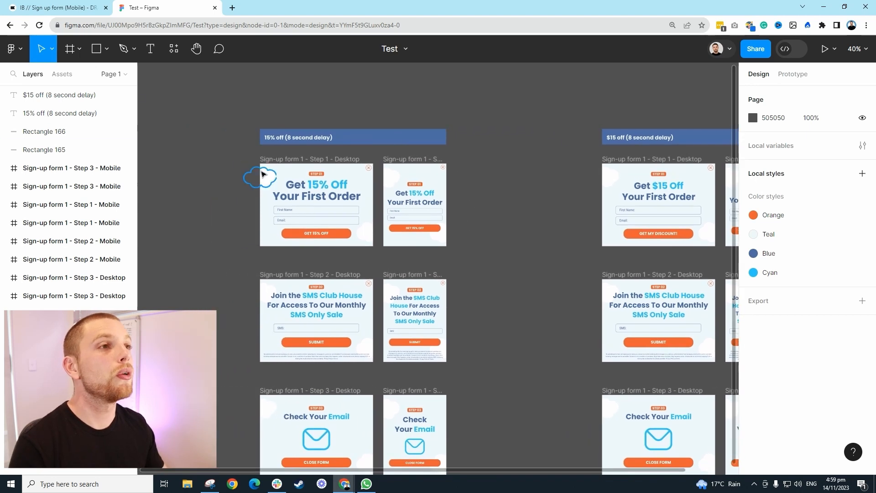
scroll(264, 172, up, 3)
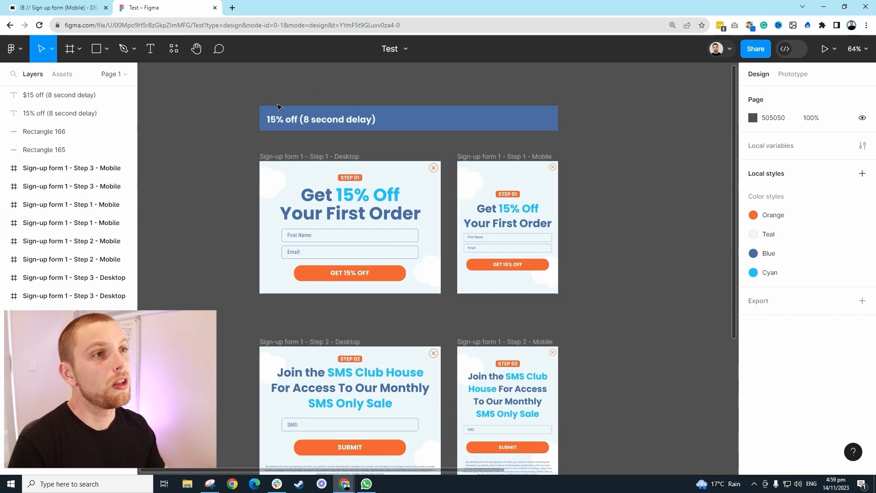
drag(233, 152, 443, 296)
drag(609, 302, 457, 157)
click(512, 170)
click(629, 188)
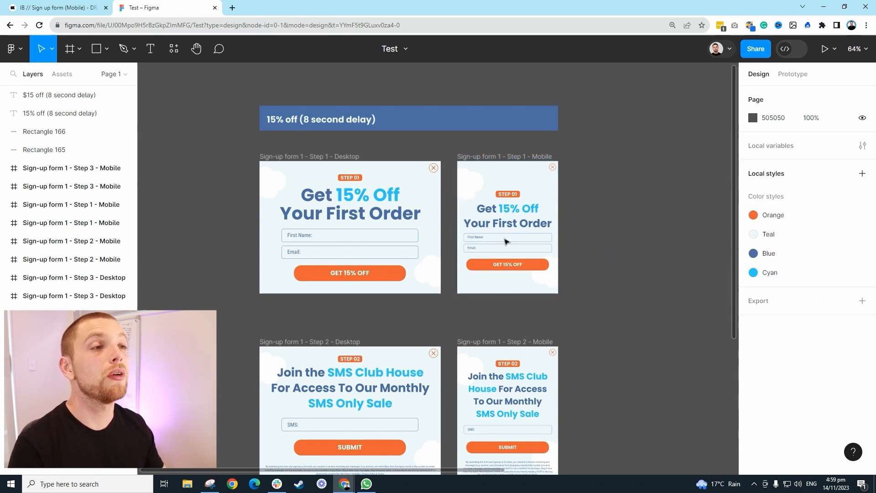
Step: Examine the 15% off form's Step 1 name and email fields and its Step 2 SMS sign-up designs up close
scroll(506, 241, up, 1)
scroll(283, 219, up, 3)
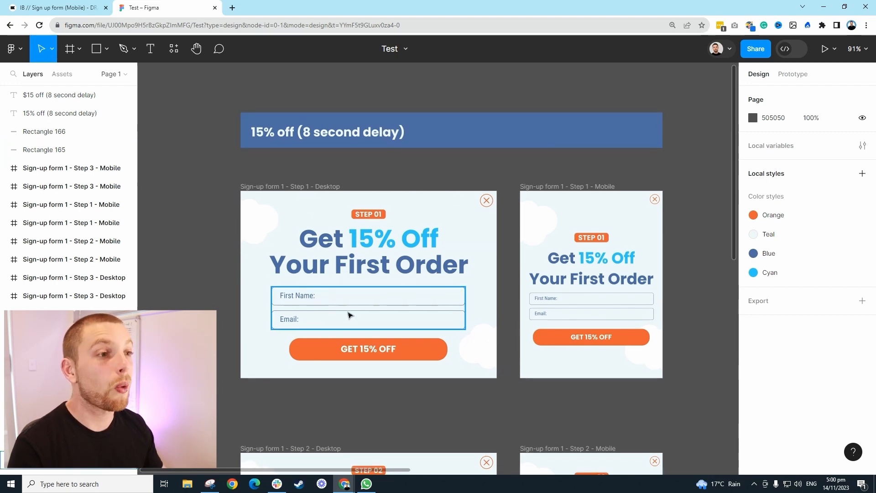
scroll(350, 319, down, 3)
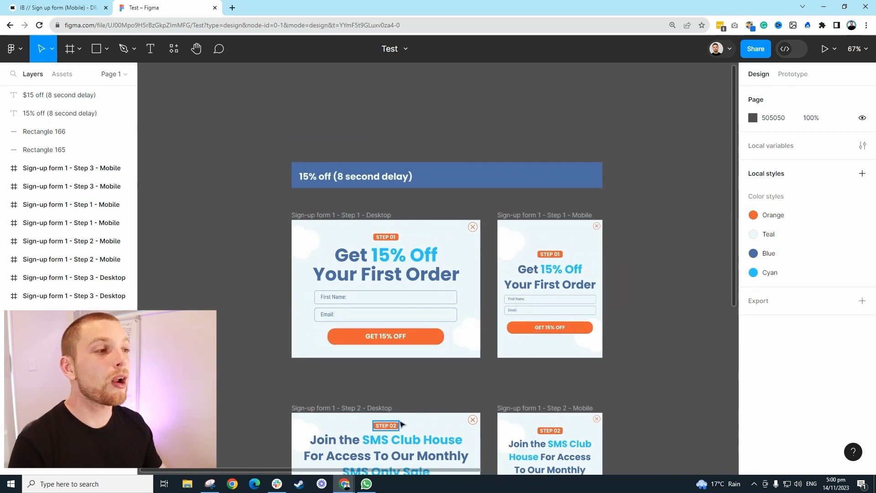
scroll(401, 424, down, 3)
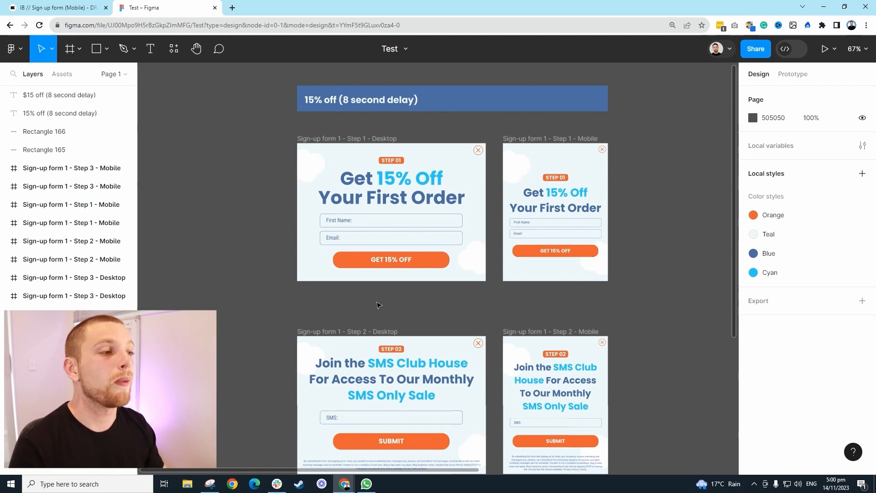
scroll(378, 304, down, 5)
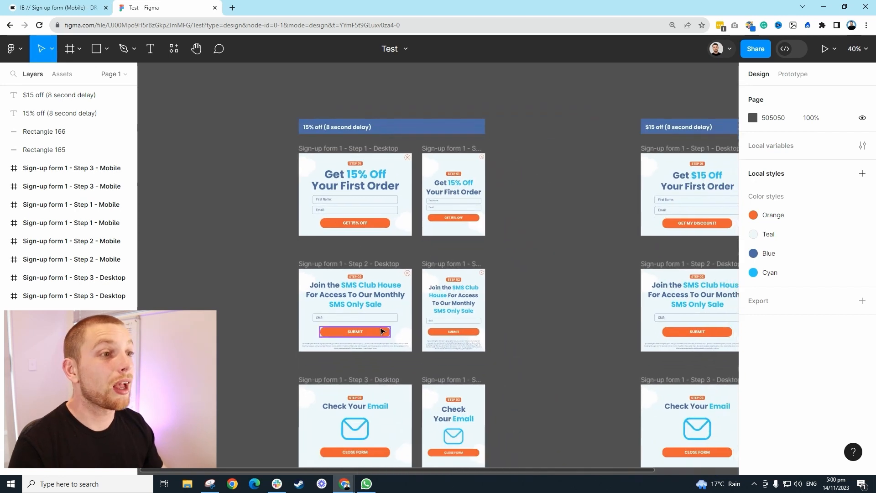
Step: Compare the "15% off (8 second delay)" designs side by side with the "$15 off (8 second delay)" set
scroll(442, 225, right, 5)
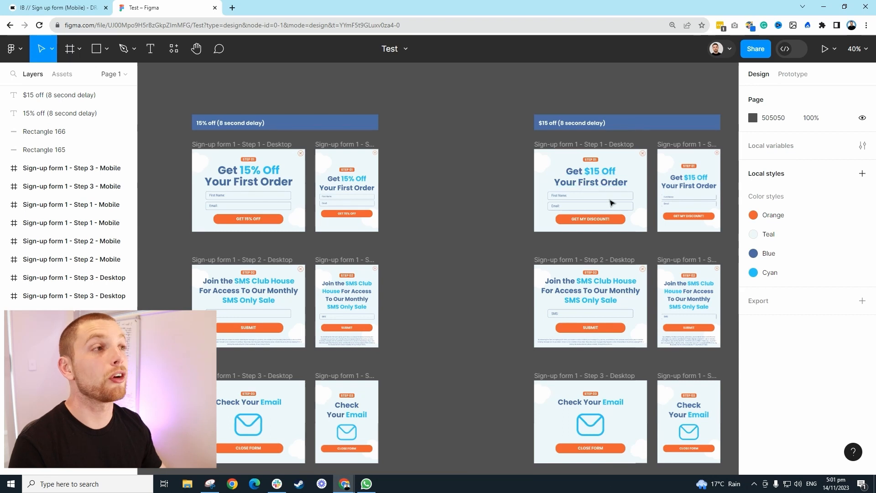
drag(319, 243, 203, 189)
click(458, 196)
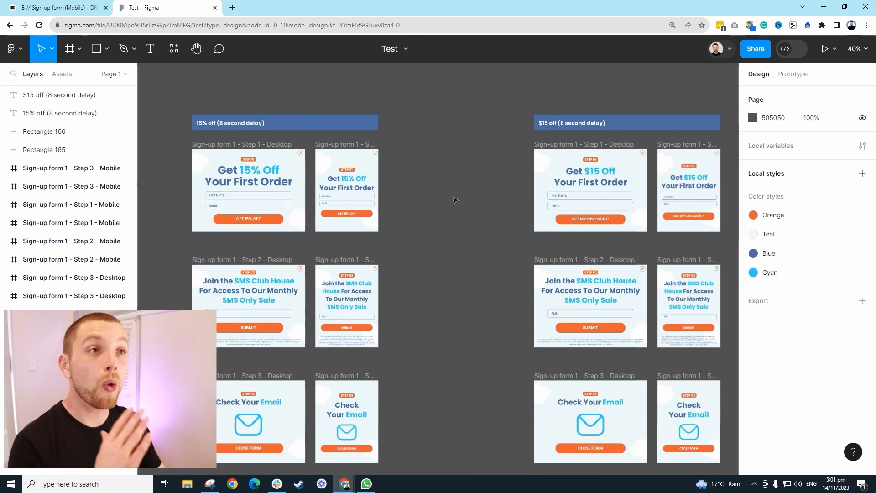